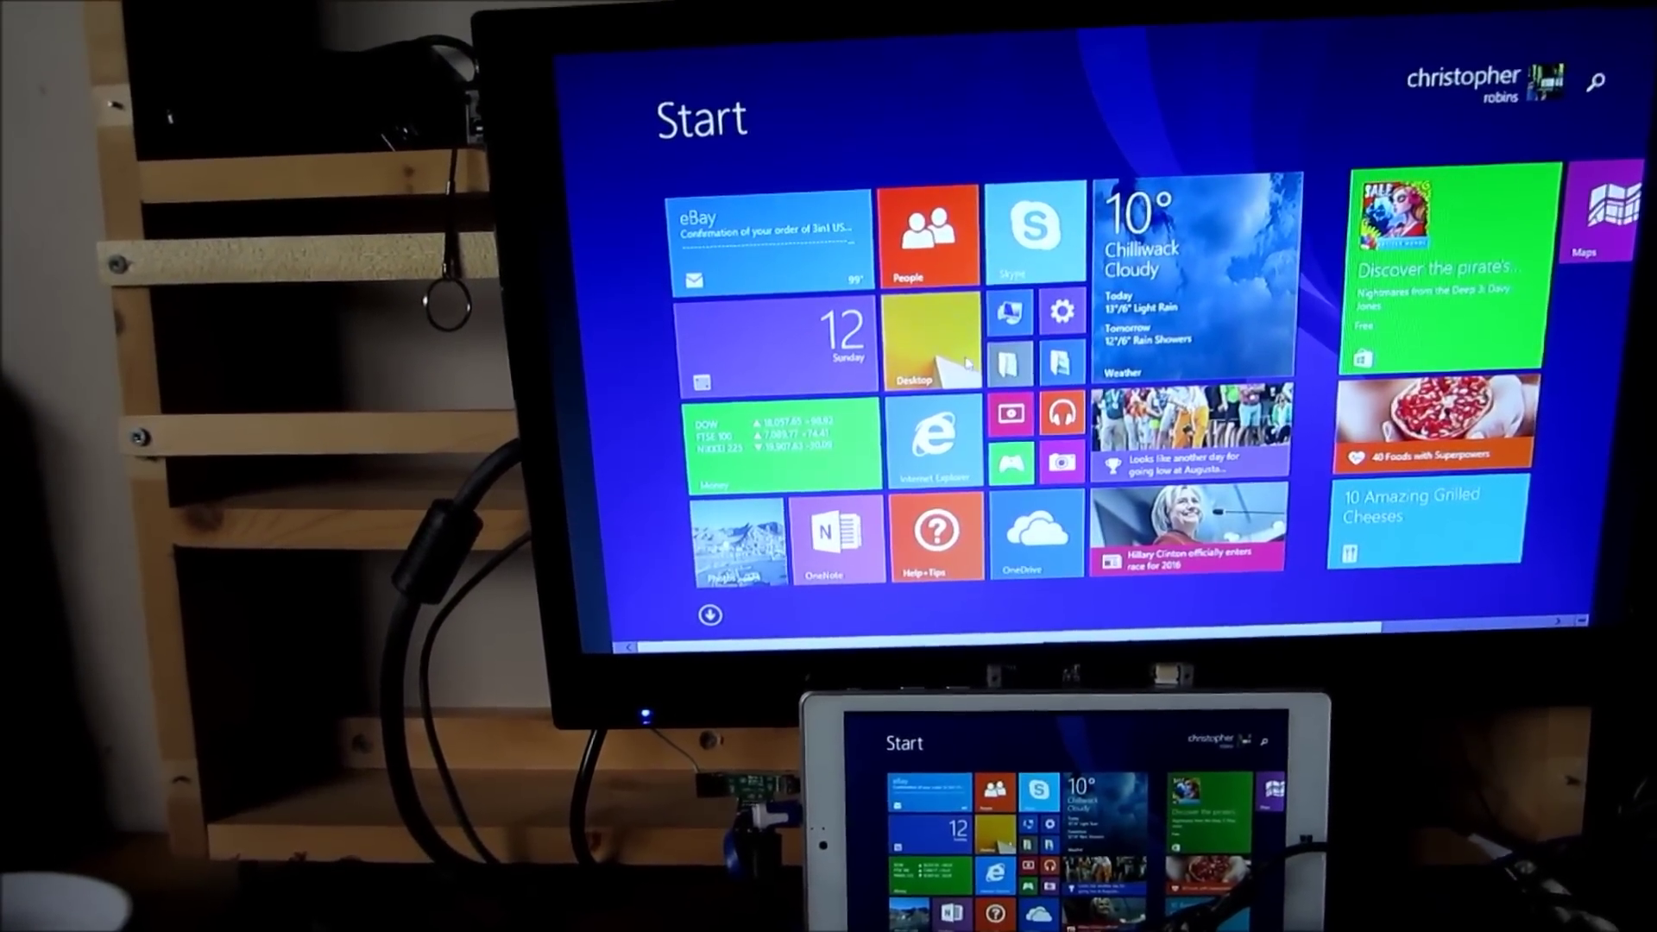
{"action": "left_click", "coordinate": [965, 361]}
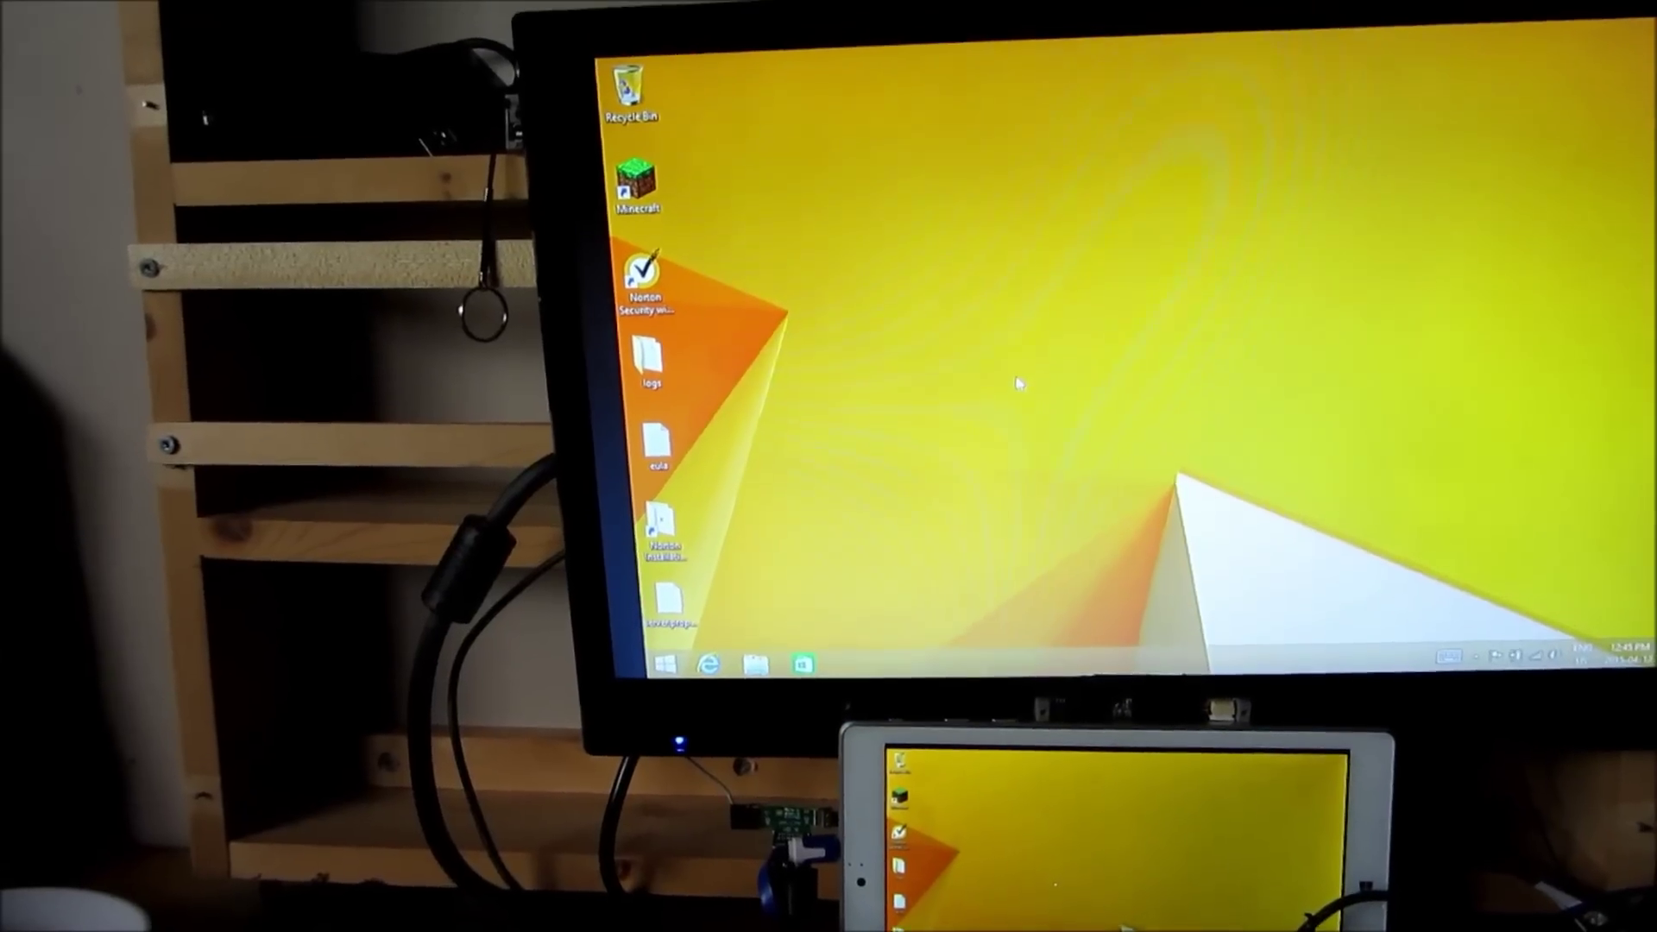